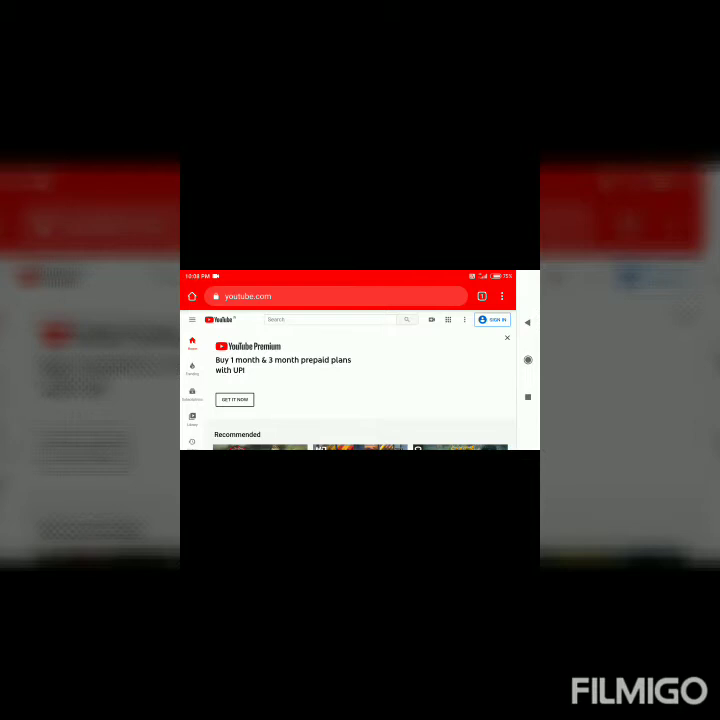
Search YouTube for 'real knowledge news', then reopen the query for editing.
{"action": "left_click", "coordinate": [330, 319]}
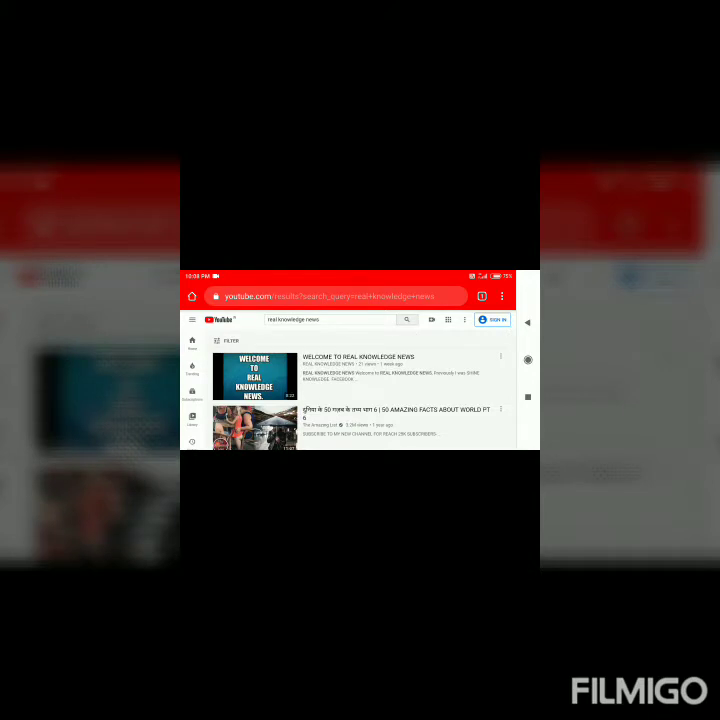
{"action": "left_click", "coordinate": [318, 319]}
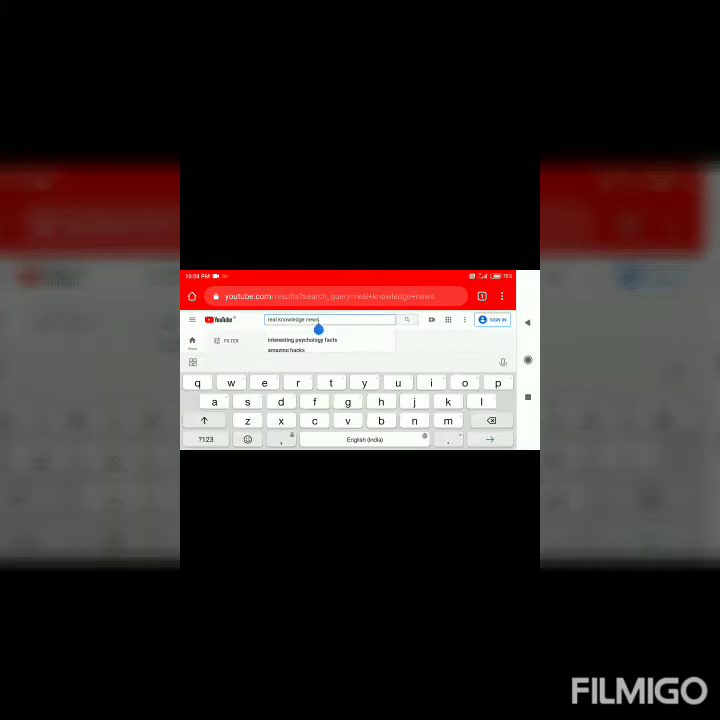
Replace the query with 'anaconda in alipore zoo', correcting the 'adipose' typo, and search.
{"action": "key", "text": "BackSpace"}
{"action": "key", "text": "BackSpace"}
{"action": "key", "text": "BackSpace"}
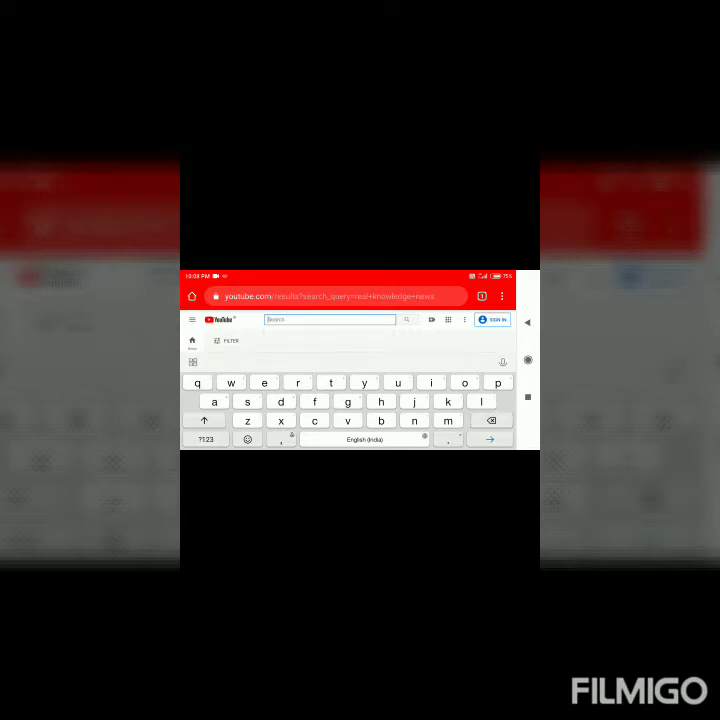
{"action": "type", "text": "an"}
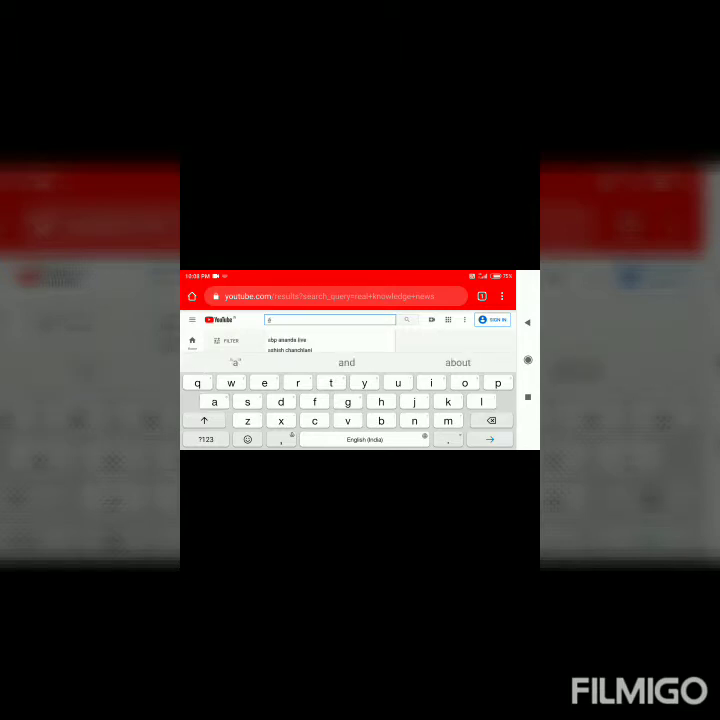
{"action": "type", "text": "aconda"}
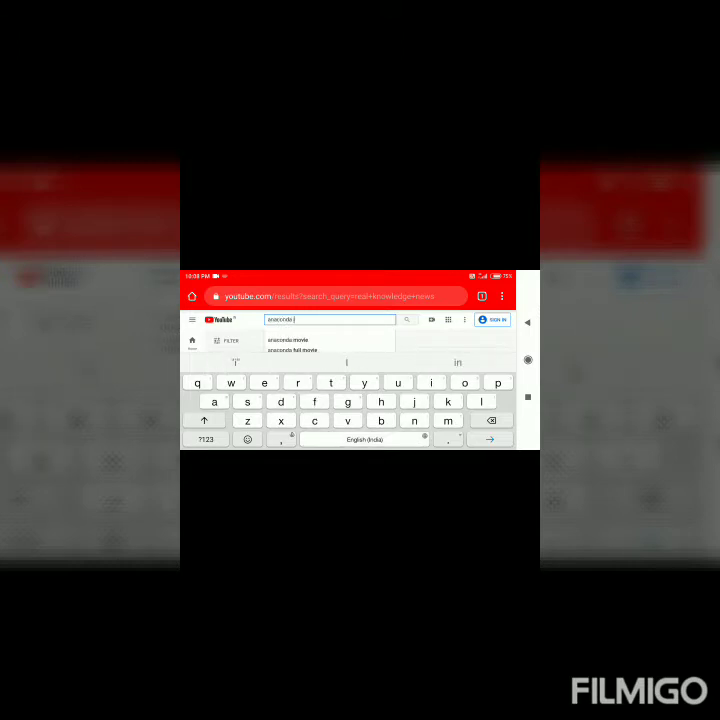
{"action": "type", "text": "in alipore"}
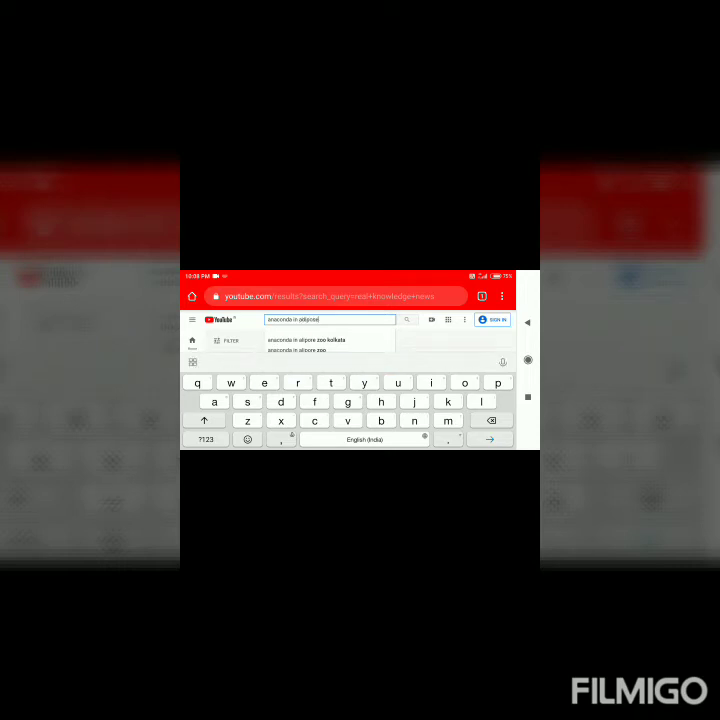
{"action": "left_click", "coordinate": [318, 319]}
{"action": "key", "text": "BackSpace"}
{"action": "key", "text": "BackSpace"}
{"action": "key", "text": "BackSpace"}
{"action": "key", "text": "BackSpace"}
{"action": "key", "text": "BackSpace"}
{"action": "key", "text": "BackSpace"}
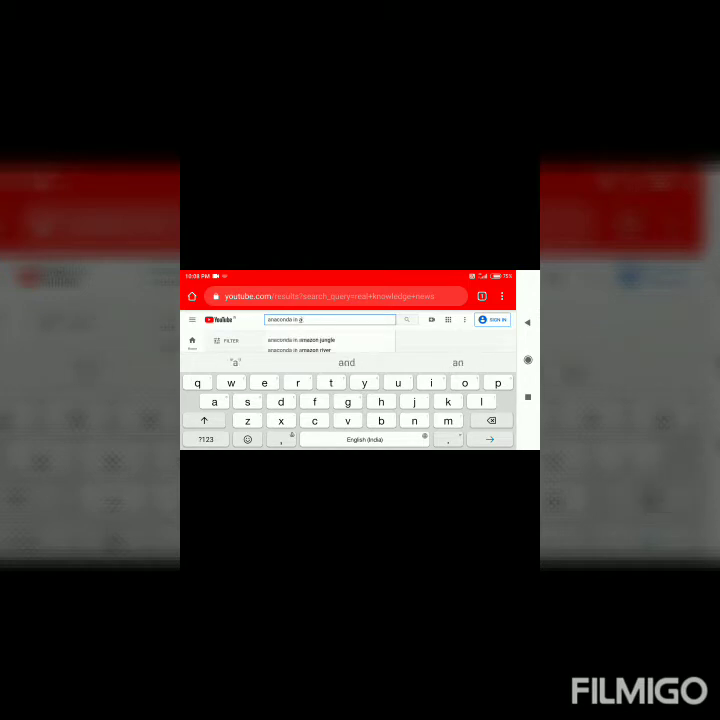
{"action": "type", "text": "lipore z"}
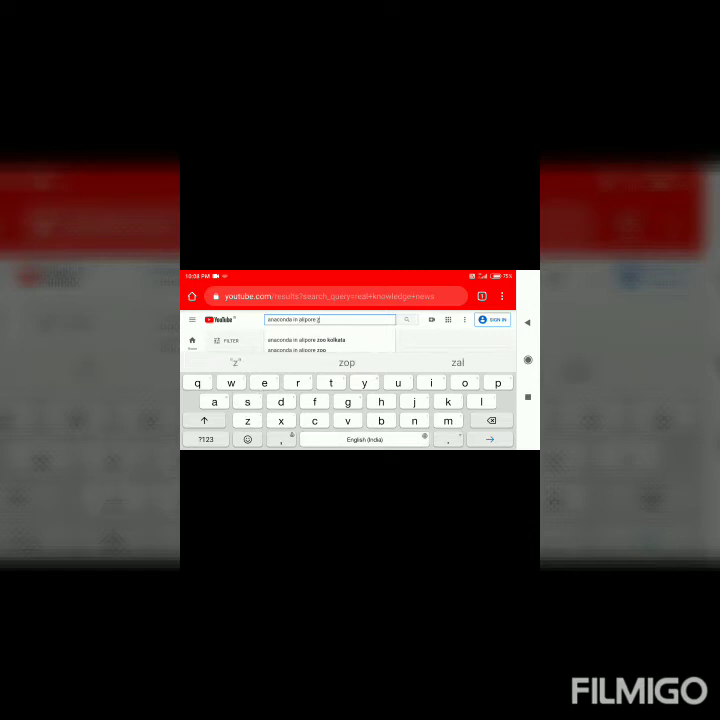
{"action": "type", "text": "oo"}
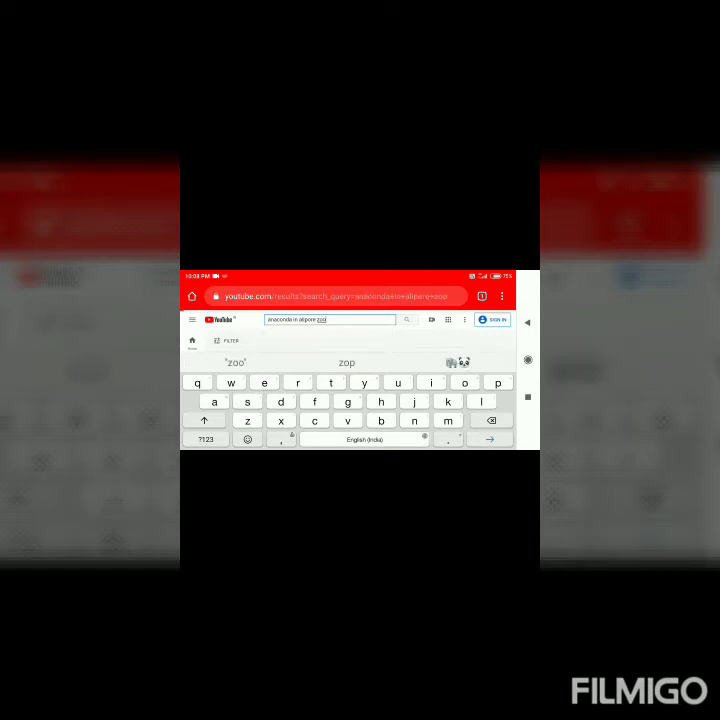
{"action": "key", "text": "Return"}
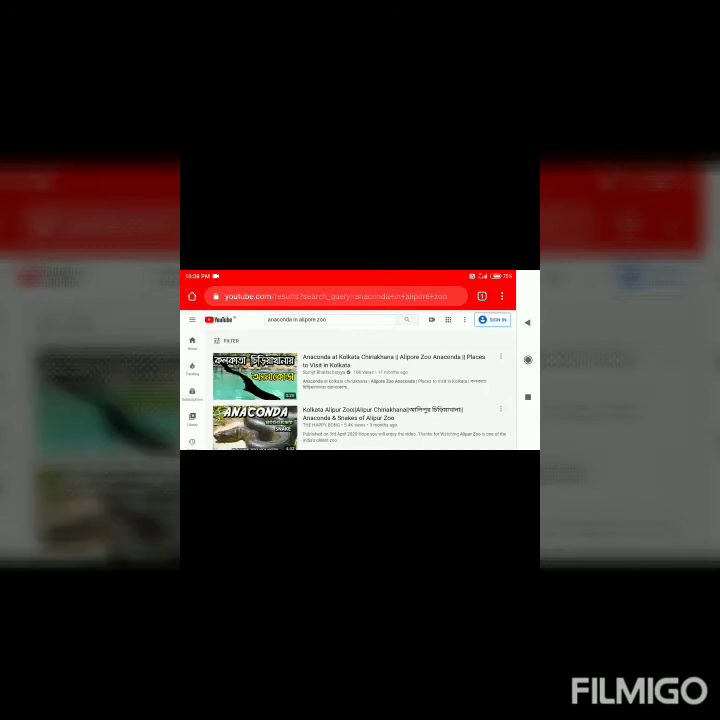
{"action": "scroll", "coordinate": [360, 400], "scroll_direction": "down", "scroll_amount": 3}
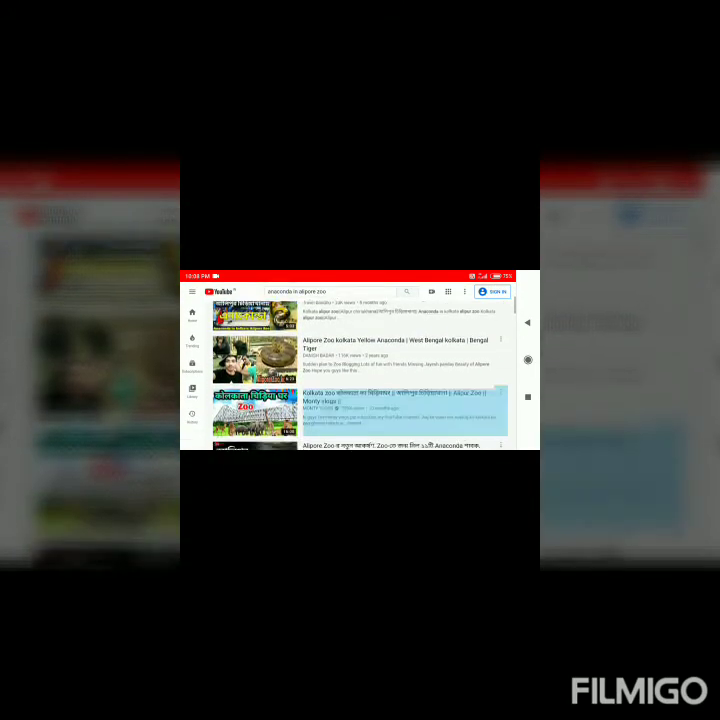
{"action": "scroll", "coordinate": [360, 380], "scroll_direction": "down", "scroll_amount": 3}
{"action": "scroll", "coordinate": [360, 380], "scroll_direction": "down", "scroll_amount": 2}
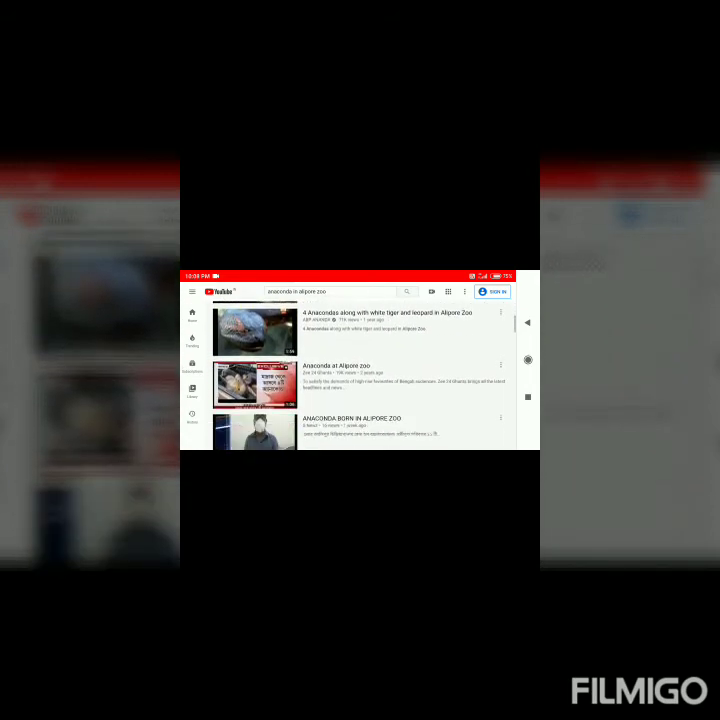
{"action": "scroll", "coordinate": [360, 380], "scroll_direction": "down", "scroll_amount": 2}
{"action": "scroll", "coordinate": [360, 380], "scroll_direction": "down", "scroll_amount": 2}
{"action": "scroll", "coordinate": [360, 380], "scroll_direction": "down", "scroll_amount": 2}
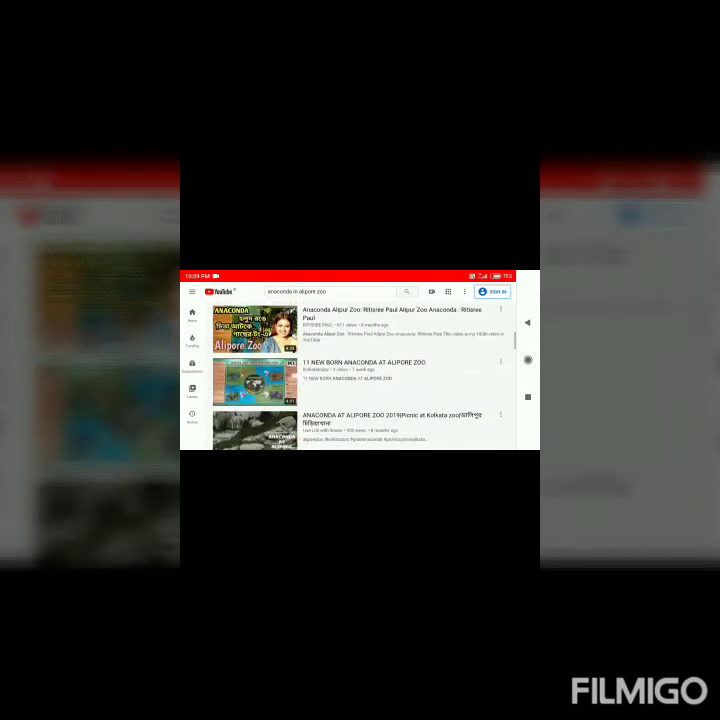
{"action": "scroll", "coordinate": [360, 380], "scroll_direction": "down", "scroll_amount": 2}
{"action": "scroll", "coordinate": [360, 380], "scroll_direction": "down", "scroll_amount": 2}
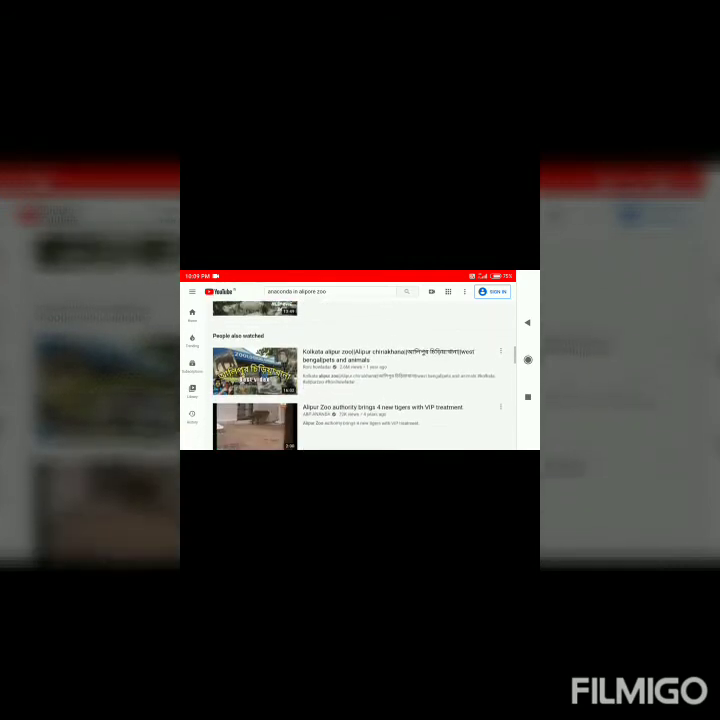
{"action": "scroll", "coordinate": [360, 380], "scroll_direction": "down", "scroll_amount": 2}
{"action": "scroll", "coordinate": [360, 380], "scroll_direction": "down", "scroll_amount": 2}
{"action": "scroll", "coordinate": [360, 380], "scroll_direction": "down", "scroll_amount": 2}
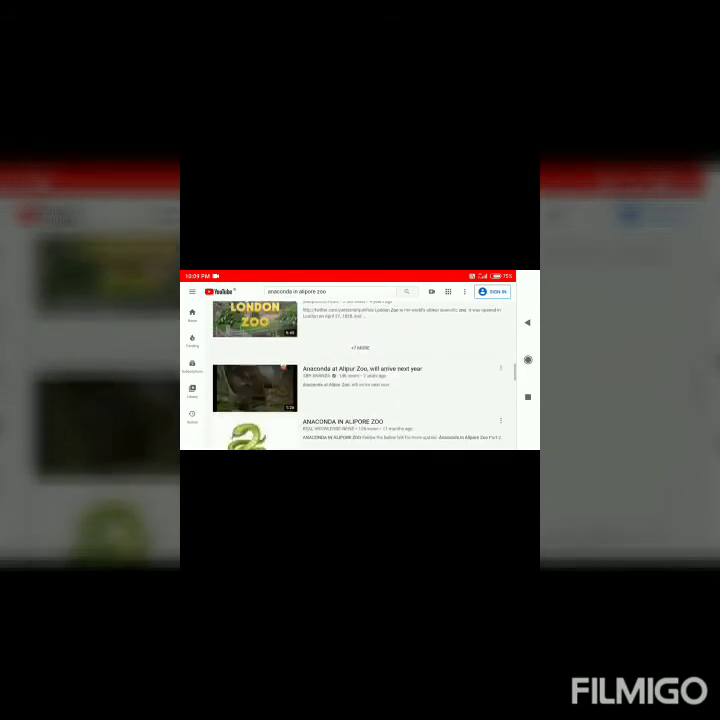
{"action": "scroll", "coordinate": [360, 380], "scroll_direction": "down", "scroll_amount": 2}
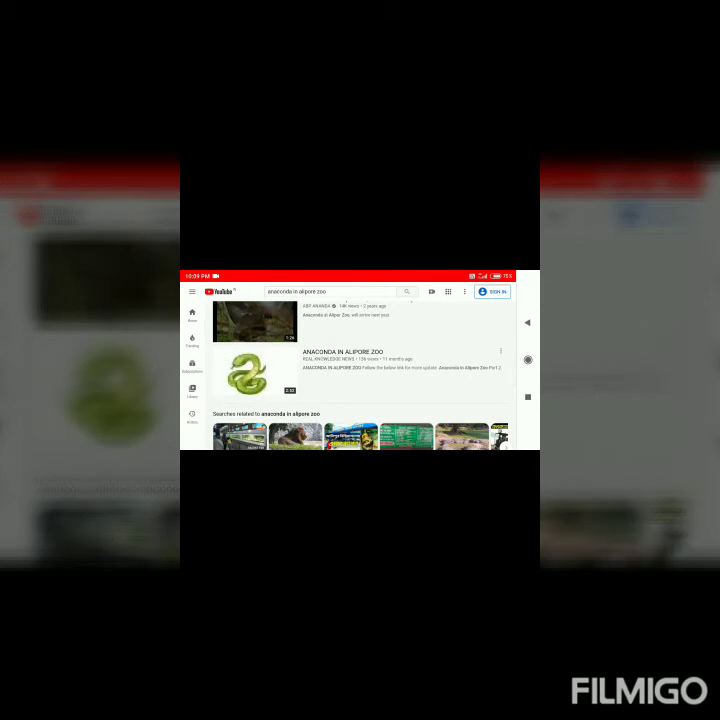
{"action": "scroll", "coordinate": [360, 360], "scroll_direction": "up", "scroll_amount": 1}
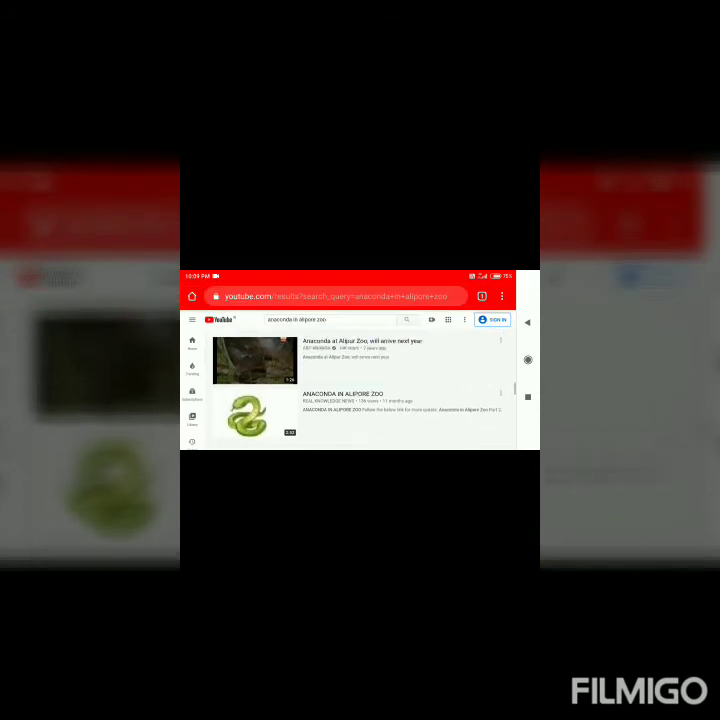
{"action": "scroll", "coordinate": [360, 380], "scroll_direction": "down", "scroll_amount": 3}
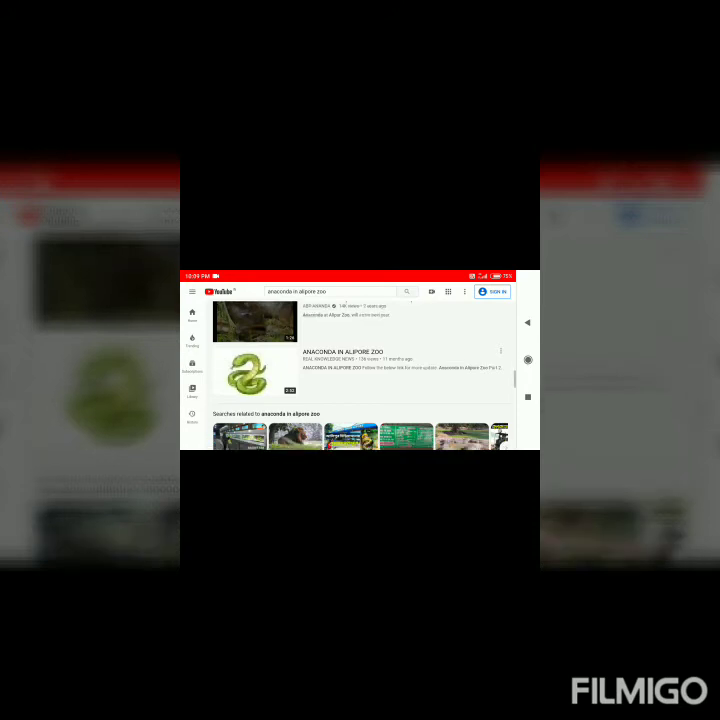
{"action": "scroll", "coordinate": [360, 380], "scroll_direction": "down", "scroll_amount": 3}
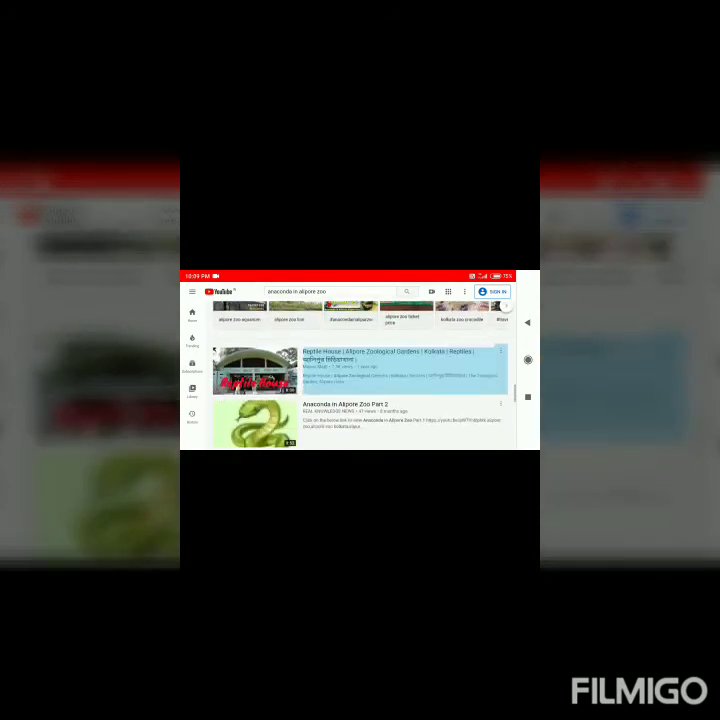
{"action": "scroll", "coordinate": [360, 380], "scroll_direction": "down", "scroll_amount": 2}
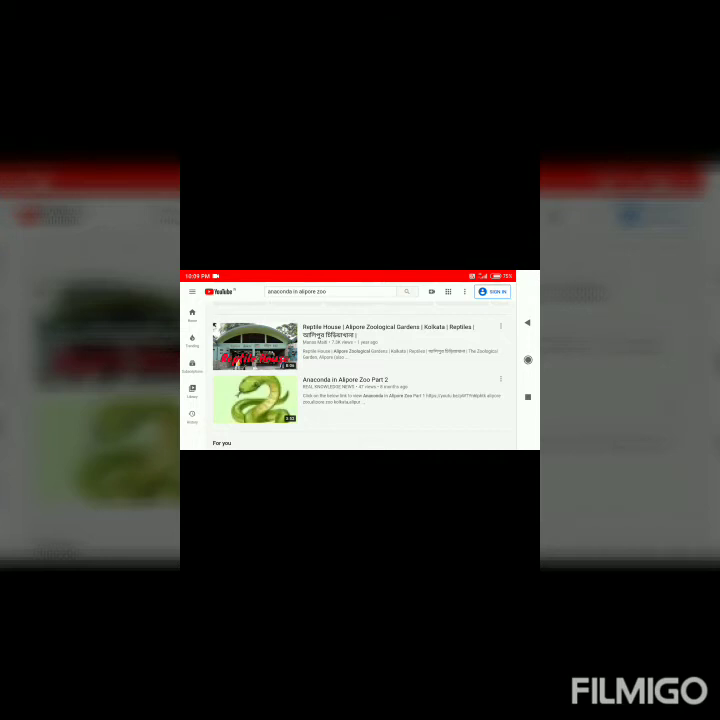
Begin a new search from the results, starting to enter 'flowerhorn fish in bare bottom aquarium'.
{"action": "left_click", "coordinate": [330, 291]}
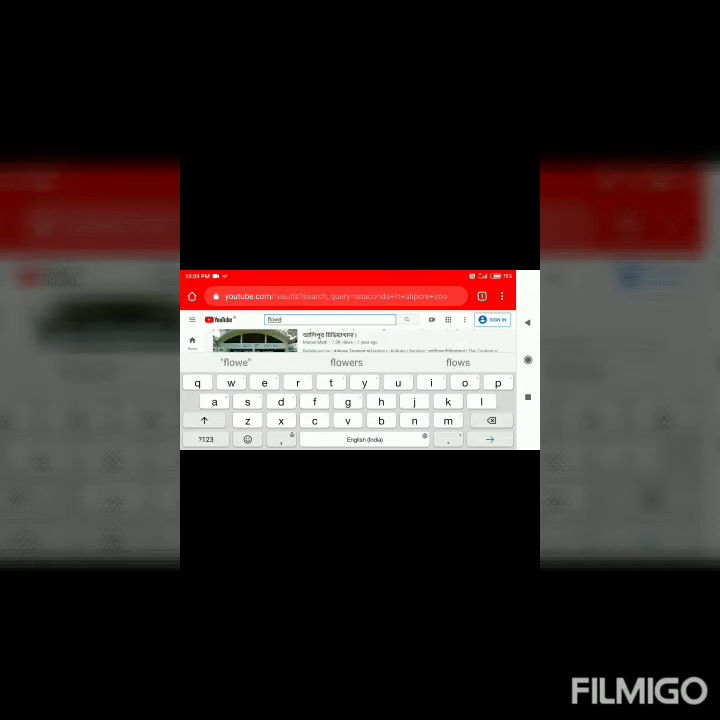
{"action": "type", "text": "rho"}
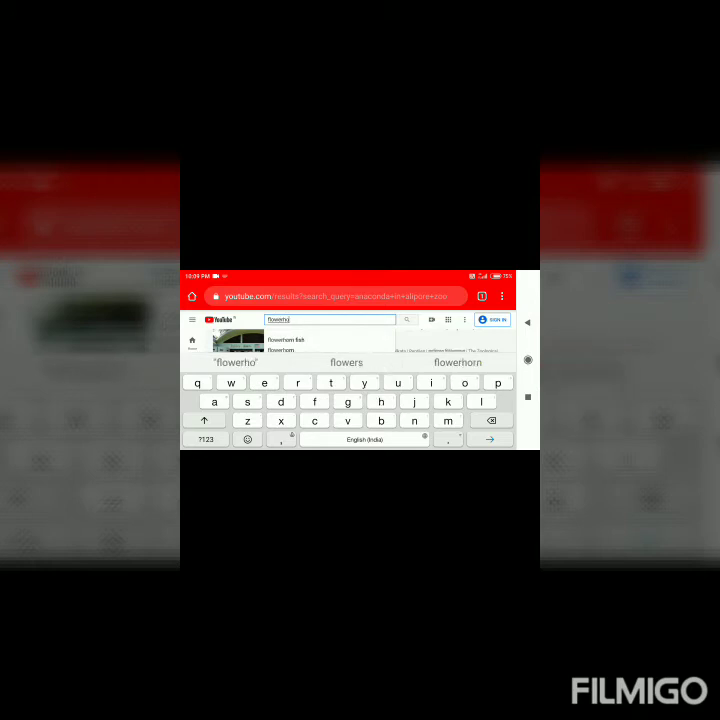
{"action": "type", "text": "rn "}
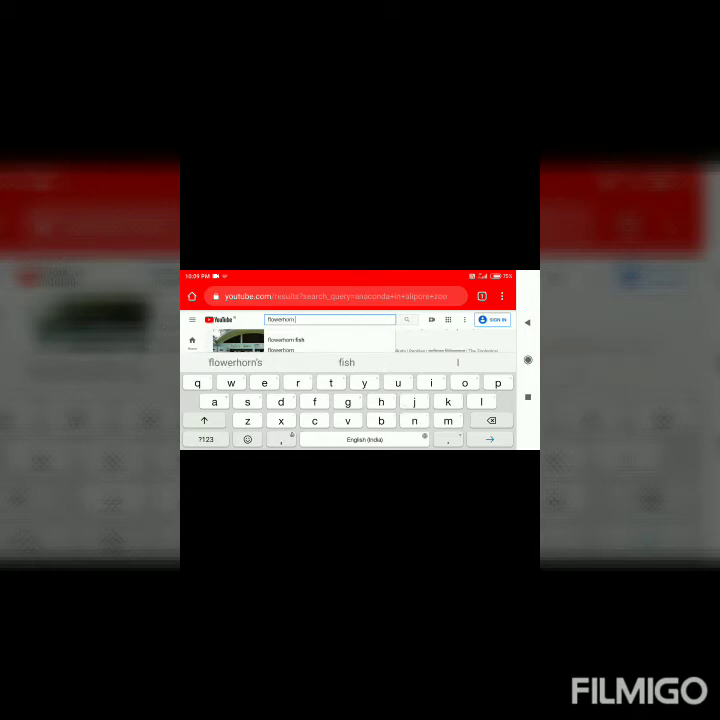
{"action": "type", "text": "fi"}
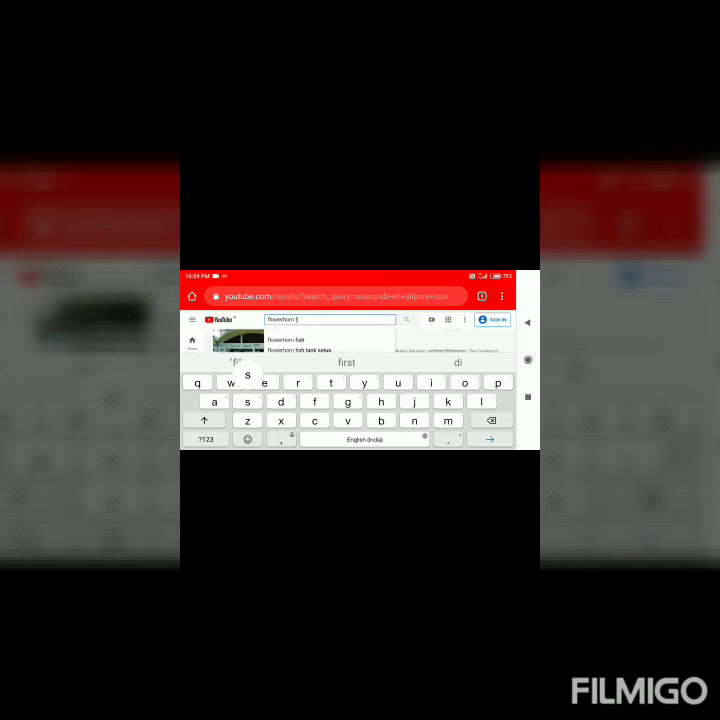
{"action": "type", "text": "sh in "}
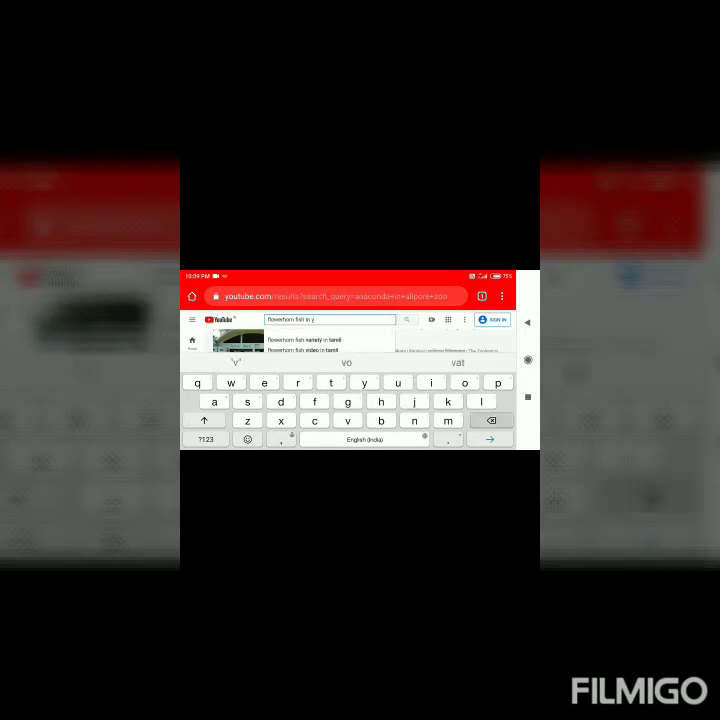
{"action": "type", "text": "b"}
{"action": "type", "text": "ank"}
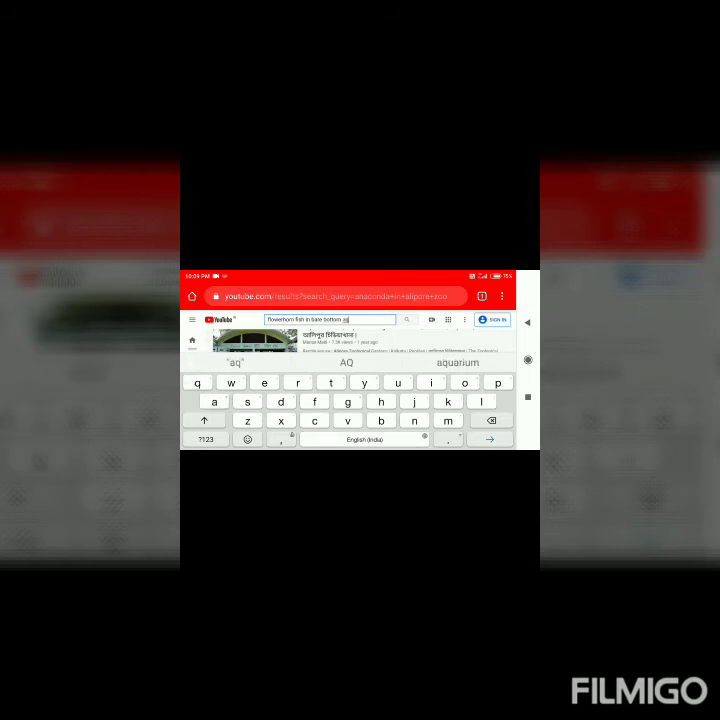
{"action": "type", "text": "uarium"}
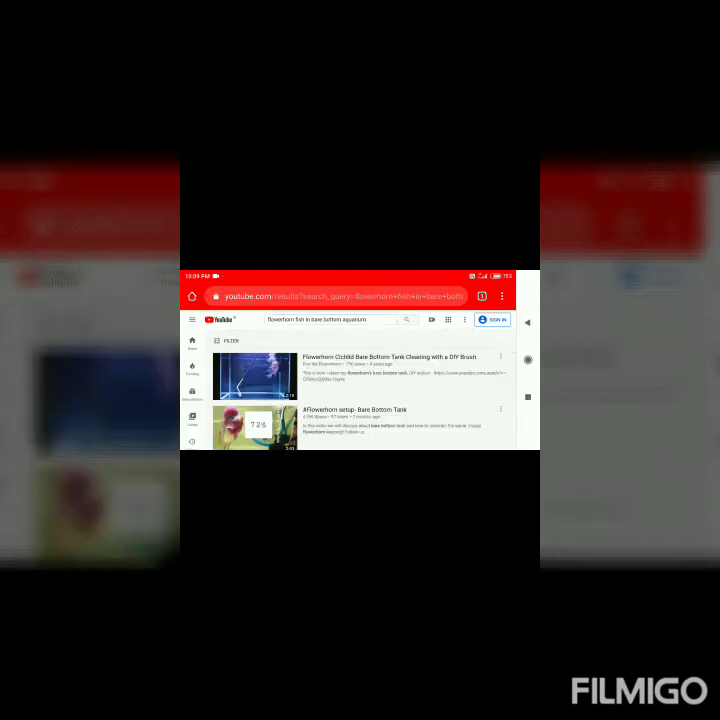
{"action": "scroll", "coordinate": [360, 400], "scroll_direction": "down", "scroll_amount": 3}
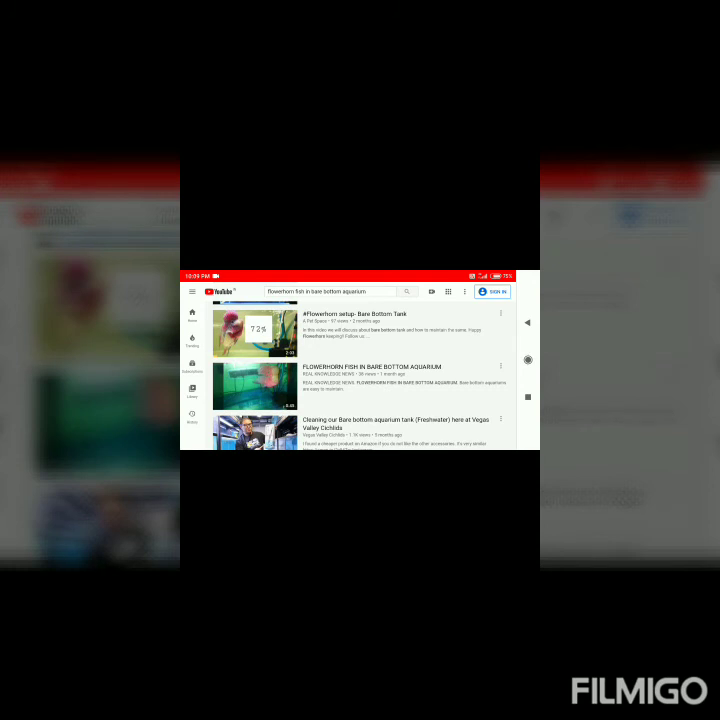
{"action": "scroll", "coordinate": [360, 380], "scroll_direction": "down", "scroll_amount": 3}
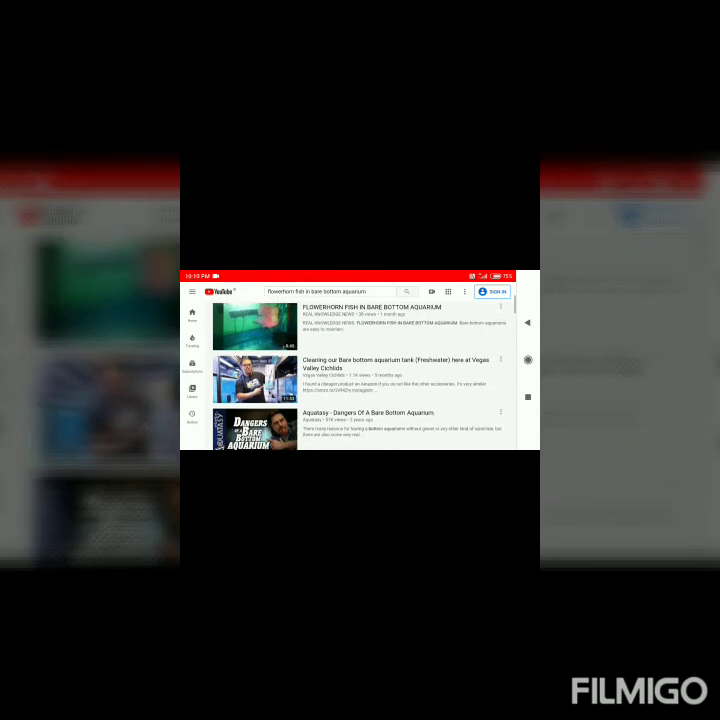
{"action": "scroll", "coordinate": [360, 380], "scroll_direction": "down", "scroll_amount": 2}
{"action": "scroll", "coordinate": [360, 380], "scroll_direction": "down", "scroll_amount": 2}
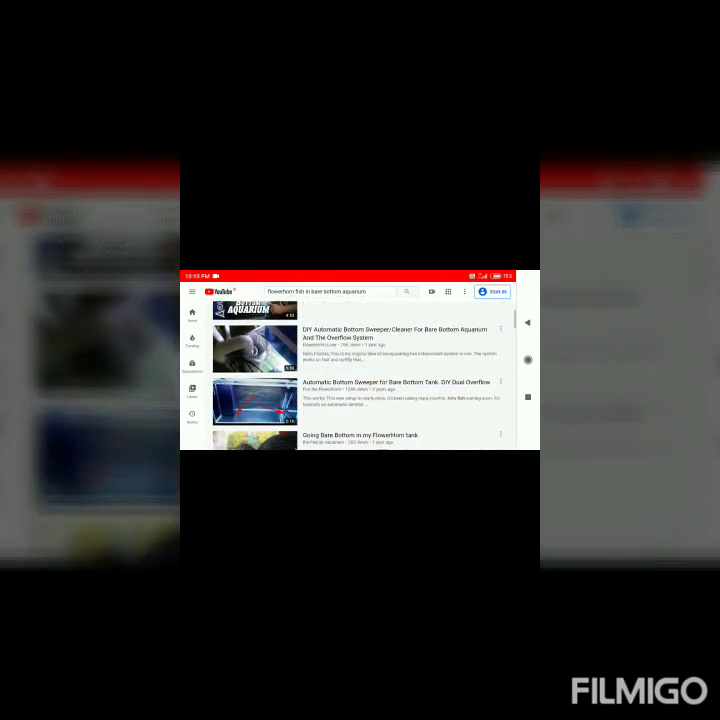
{"action": "scroll", "coordinate": [360, 380], "scroll_direction": "down", "scroll_amount": 2}
{"action": "scroll", "coordinate": [360, 380], "scroll_direction": "down", "scroll_amount": 2}
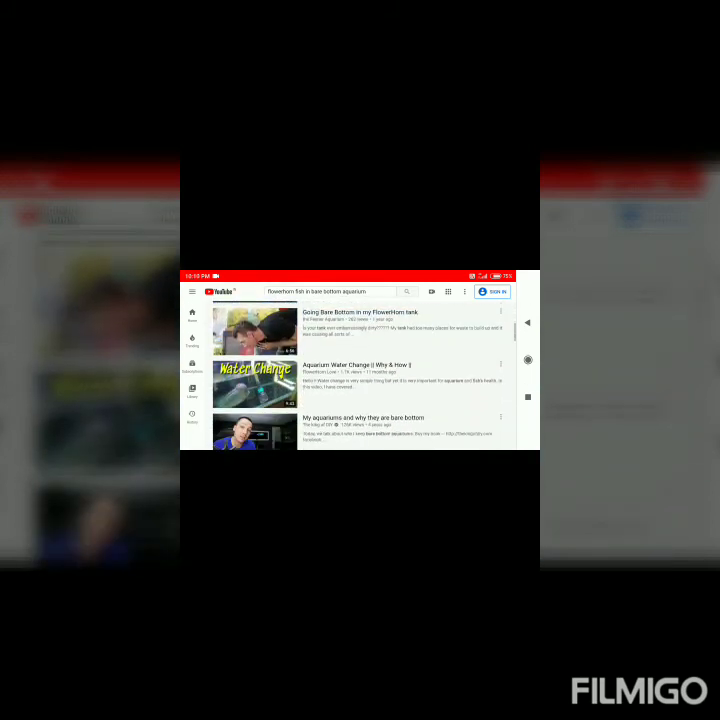
{"action": "scroll", "coordinate": [360, 380], "scroll_direction": "down", "scroll_amount": 1}
{"action": "scroll", "coordinate": [360, 380], "scroll_direction": "down", "scroll_amount": 2}
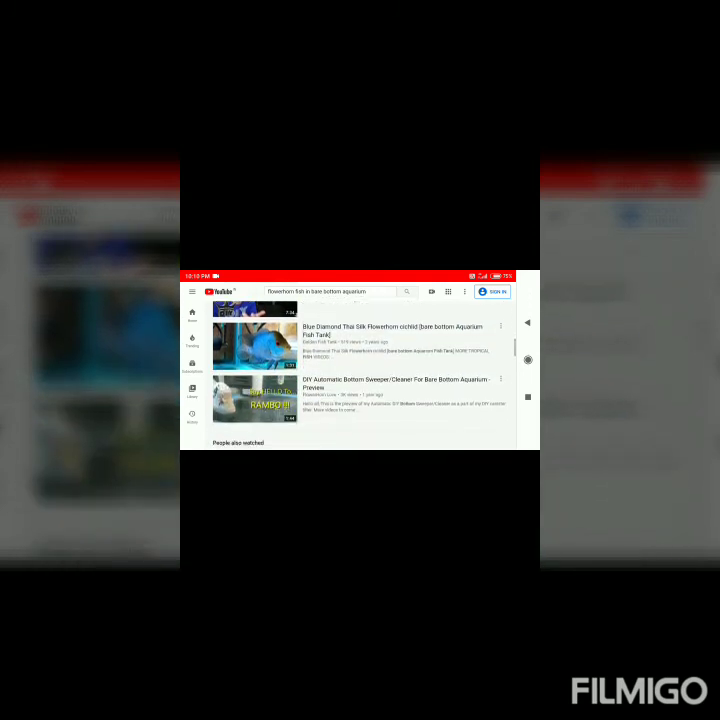
{"action": "scroll", "coordinate": [360, 380], "scroll_direction": "down", "scroll_amount": 2}
{"action": "scroll", "coordinate": [360, 380], "scroll_direction": "down", "scroll_amount": 2}
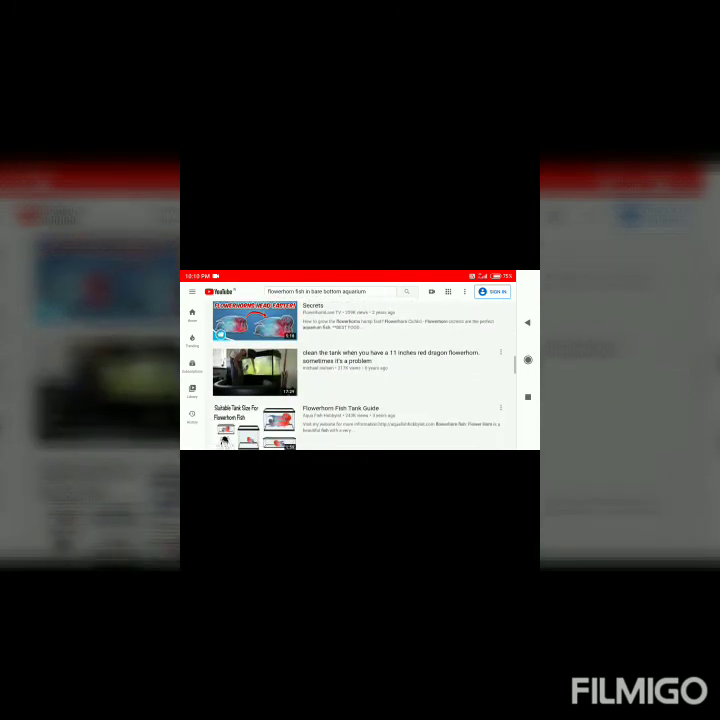
{"action": "scroll", "coordinate": [360, 380], "scroll_direction": "down", "scroll_amount": 2}
{"action": "scroll", "coordinate": [360, 380], "scroll_direction": "down", "scroll_amount": 2}
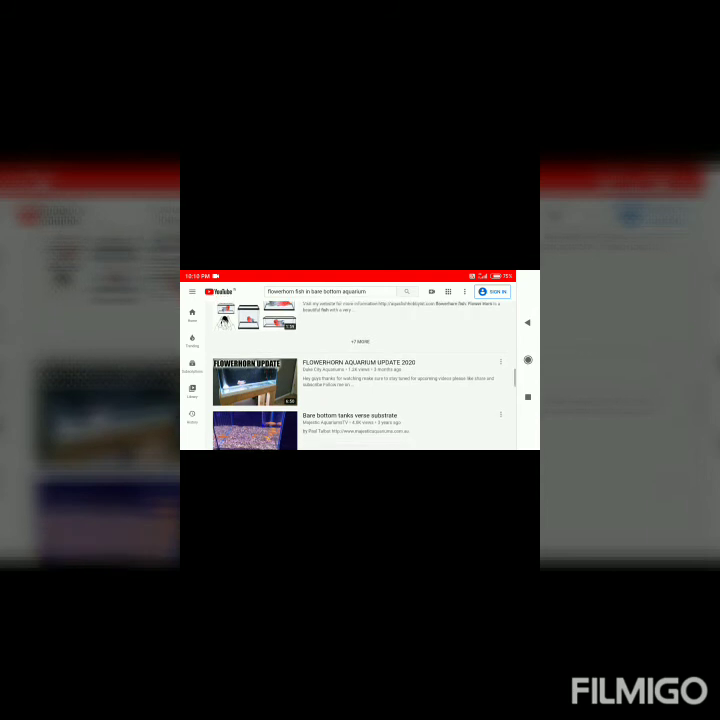
{"action": "scroll", "coordinate": [360, 380], "scroll_direction": "down", "scroll_amount": 2}
{"action": "scroll", "coordinate": [360, 380], "scroll_direction": "down", "scroll_amount": 2}
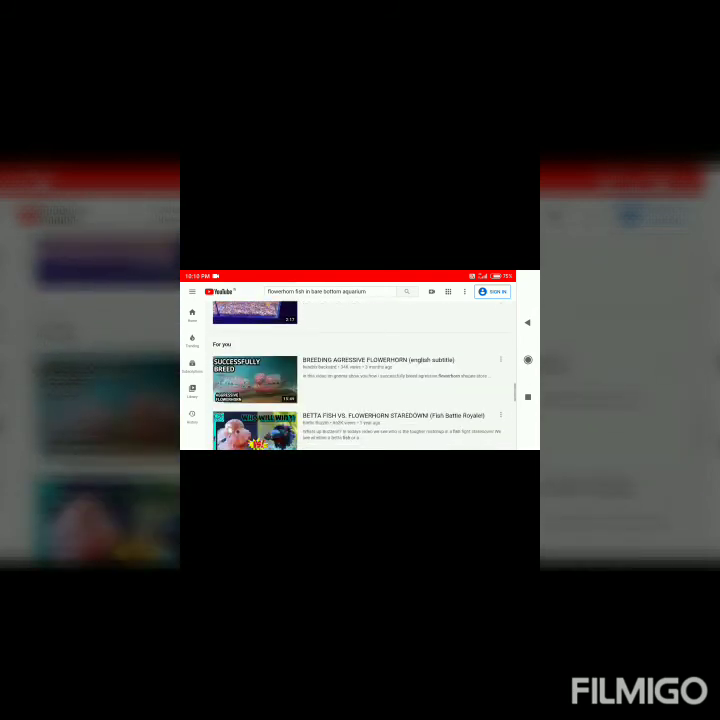
{"action": "scroll", "coordinate": [360, 380], "scroll_direction": "down", "scroll_amount": 2}
{"action": "scroll", "coordinate": [360, 380], "scroll_direction": "down", "scroll_amount": 2}
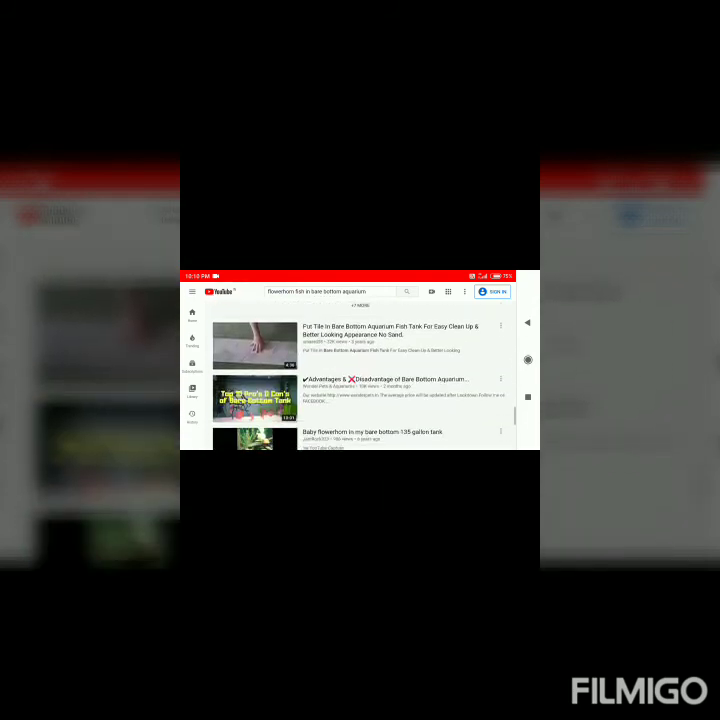
{"action": "scroll", "coordinate": [360, 380], "scroll_direction": "down", "scroll_amount": 2}
{"action": "scroll", "coordinate": [360, 380], "scroll_direction": "down", "scroll_amount": 2}
{"action": "scroll", "coordinate": [360, 380], "scroll_direction": "down", "scroll_amount": 2}
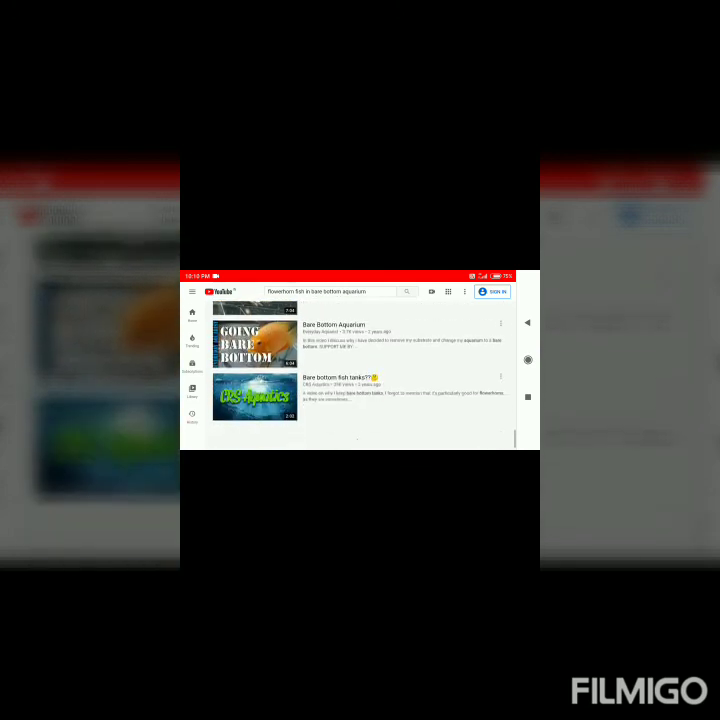
{"action": "scroll", "coordinate": [360, 380], "scroll_direction": "down", "scroll_amount": 2}
{"action": "scroll", "coordinate": [360, 380], "scroll_direction": "down", "scroll_amount": 2}
{"action": "scroll", "coordinate": [360, 380], "scroll_direction": "down", "scroll_amount": 2}
{"action": "scroll", "coordinate": [360, 380], "scroll_direction": "down", "scroll_amount": 2}
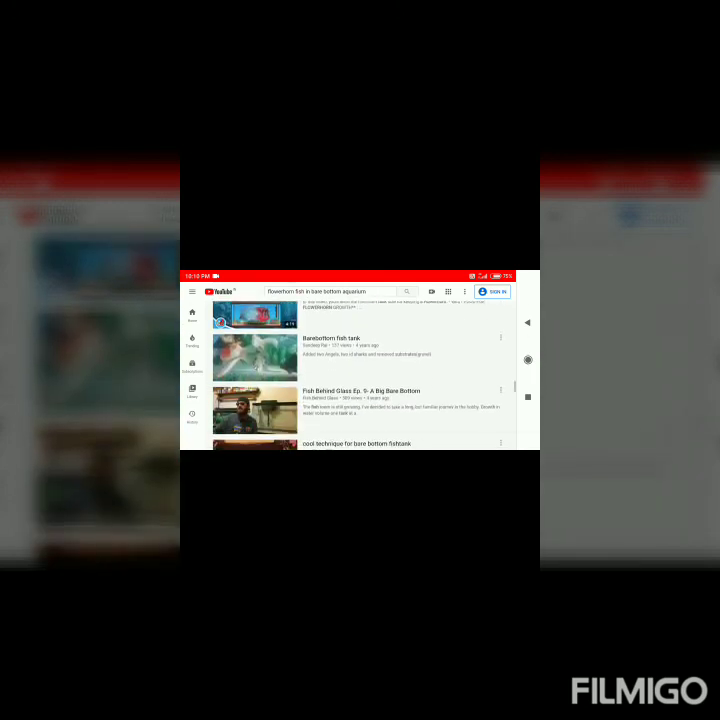
{"action": "scroll", "coordinate": [360, 380], "scroll_direction": "down", "scroll_amount": 2}
{"action": "scroll", "coordinate": [360, 380], "scroll_direction": "down", "scroll_amount": 2}
{"action": "scroll", "coordinate": [360, 380], "scroll_direction": "down", "scroll_amount": 1}
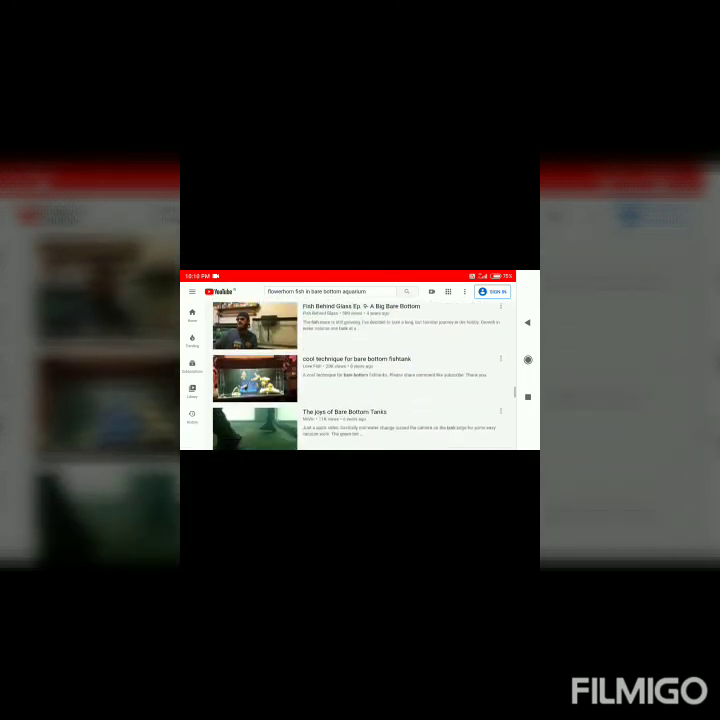
{"action": "scroll", "coordinate": [360, 380], "scroll_direction": "down", "scroll_amount": 3}
{"action": "scroll", "coordinate": [360, 380], "scroll_direction": "down", "scroll_amount": 2}
{"action": "scroll", "coordinate": [360, 380], "scroll_direction": "down", "scroll_amount": 2}
{"action": "scroll", "coordinate": [360, 380], "scroll_direction": "down", "scroll_amount": 2}
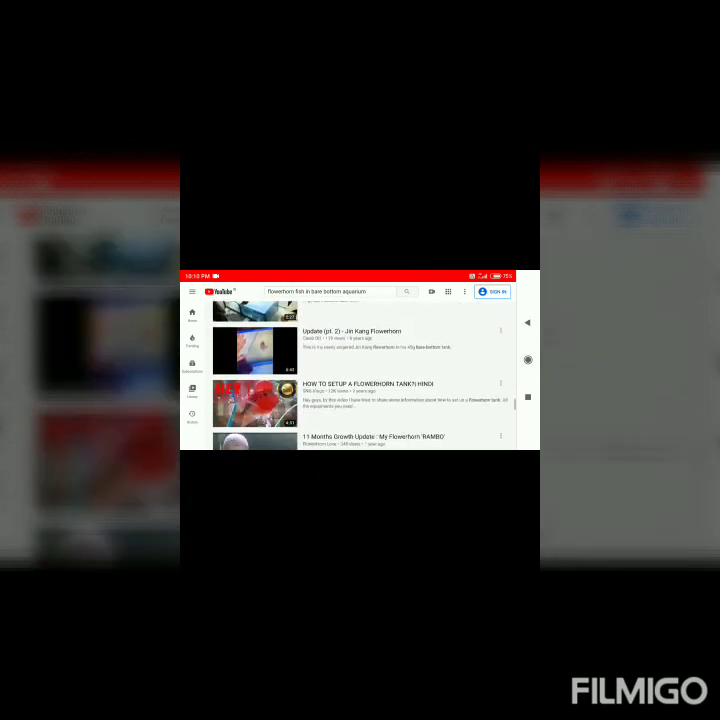
{"action": "scroll", "coordinate": [360, 380], "scroll_direction": "down", "scroll_amount": 2}
{"action": "scroll", "coordinate": [360, 380], "scroll_direction": "down", "scroll_amount": 1}
{"action": "scroll", "coordinate": [360, 380], "scroll_direction": "down", "scroll_amount": 2}
{"action": "scroll", "coordinate": [360, 380], "scroll_direction": "down", "scroll_amount": 2}
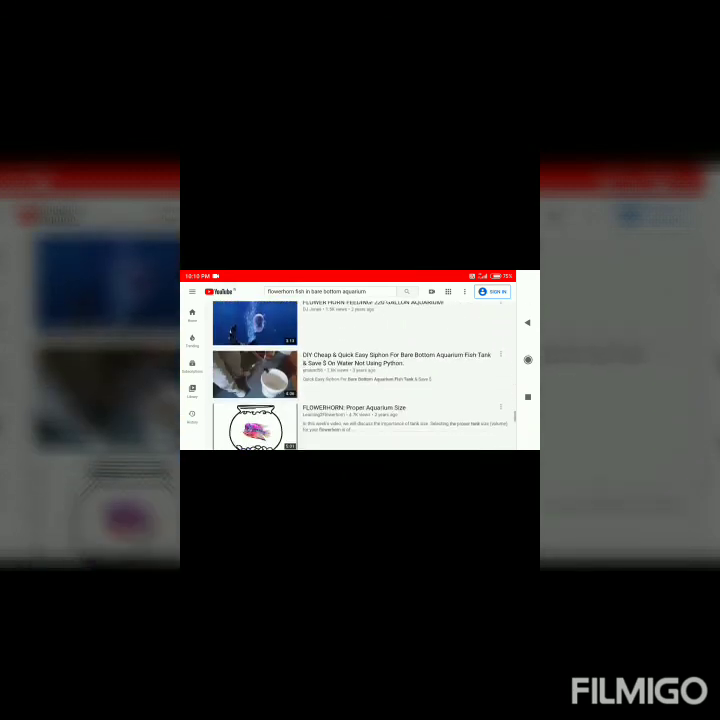
{"action": "scroll", "coordinate": [360, 380], "scroll_direction": "down", "scroll_amount": 1}
{"action": "scroll", "coordinate": [360, 380], "scroll_direction": "down", "scroll_amount": 2}
{"action": "scroll", "coordinate": [360, 380], "scroll_direction": "down", "scroll_amount": 2}
{"action": "scroll", "coordinate": [360, 380], "scroll_direction": "down", "scroll_amount": 1}
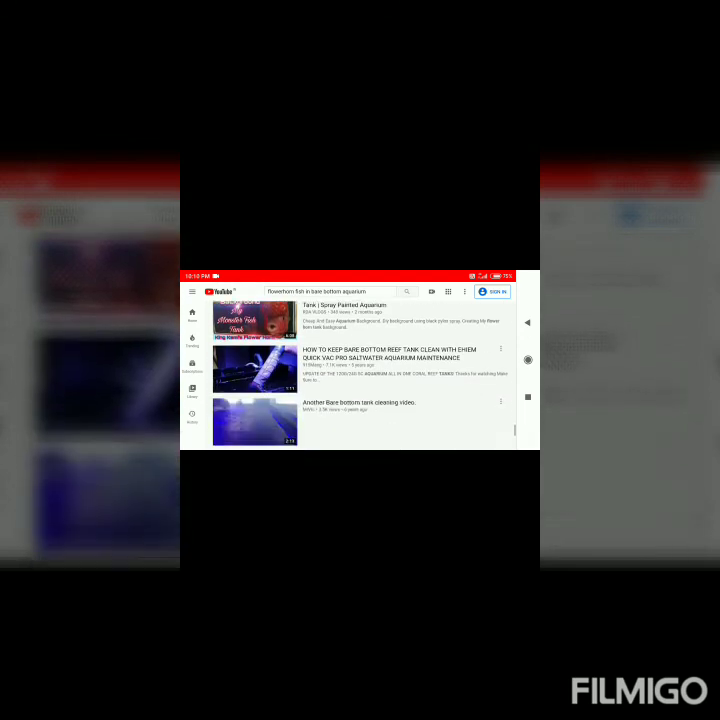
{"action": "scroll", "coordinate": [360, 380], "scroll_direction": "down", "scroll_amount": 1}
{"action": "scroll", "coordinate": [360, 380], "scroll_direction": "down", "scroll_amount": 2}
{"action": "scroll", "coordinate": [360, 380], "scroll_direction": "down", "scroll_amount": 1}
{"action": "scroll", "coordinate": [360, 380], "scroll_direction": "down", "scroll_amount": 2}
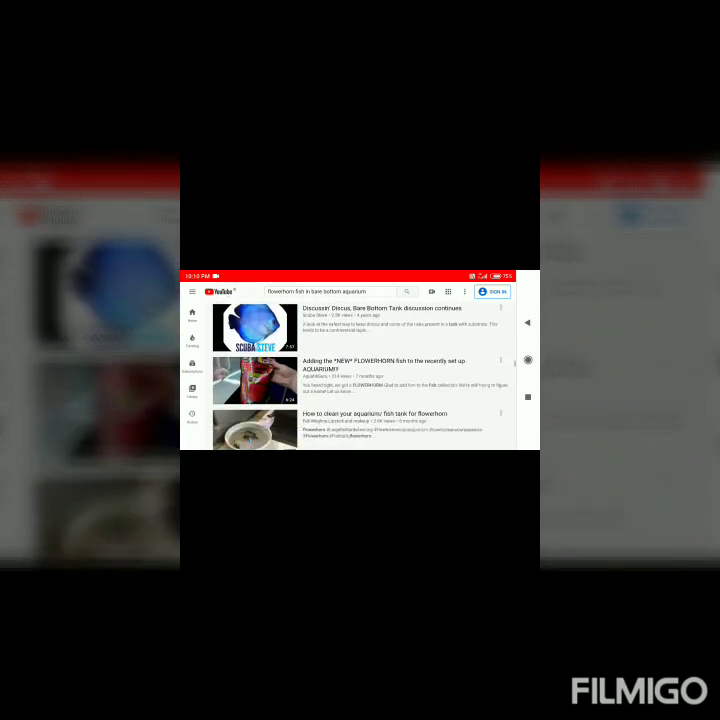
{"action": "scroll", "coordinate": [360, 380], "scroll_direction": "down", "scroll_amount": 1}
{"action": "scroll", "coordinate": [360, 380], "scroll_direction": "down", "scroll_amount": 1}
{"action": "scroll", "coordinate": [360, 380], "scroll_direction": "up", "scroll_amount": 2}
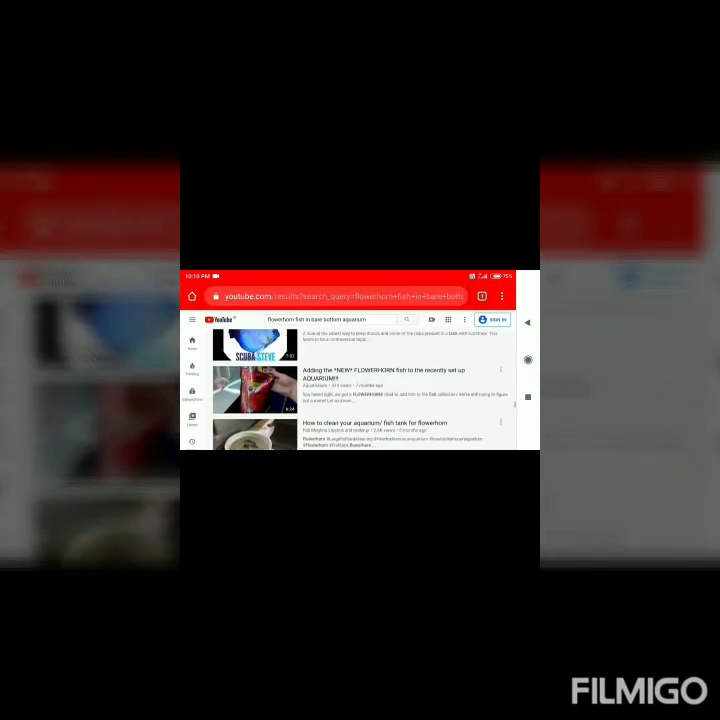
{"action": "scroll", "coordinate": [360, 380], "scroll_direction": "up", "scroll_amount": 1}
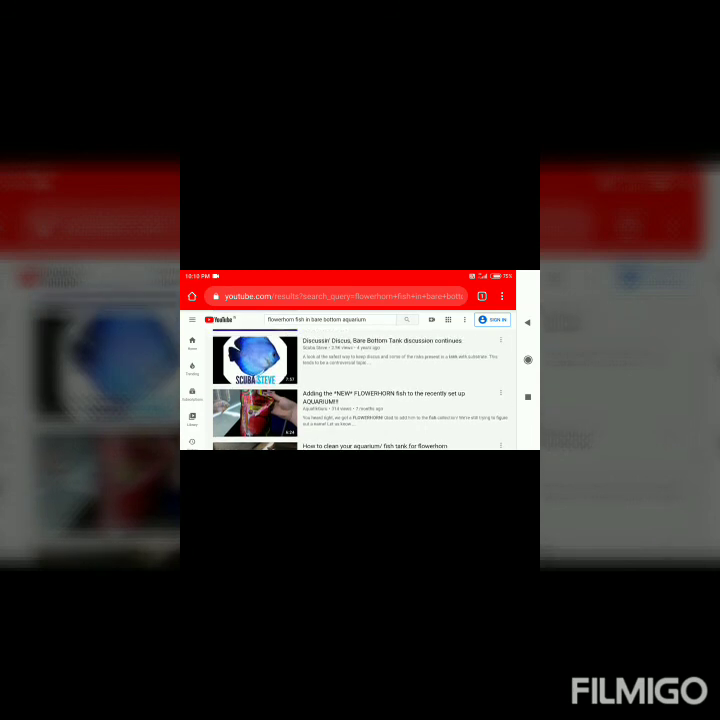